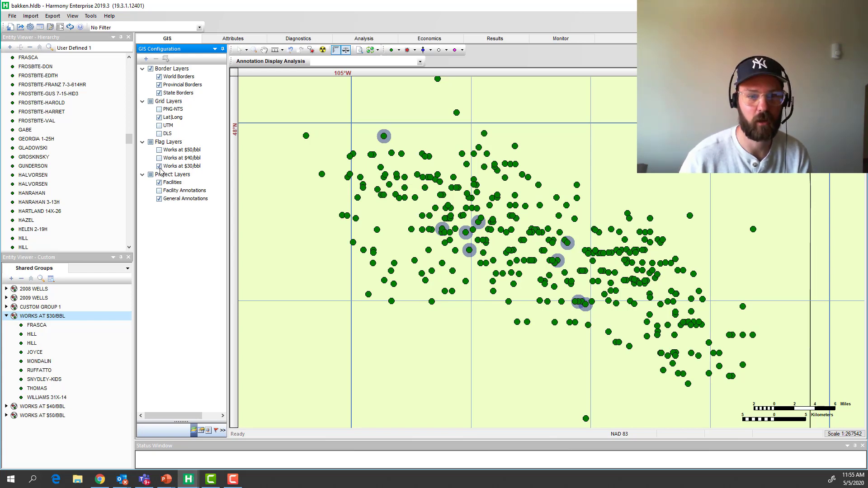
# Hide the Works at $30/bbl flag layer on the map.
pyautogui.click(160, 168)
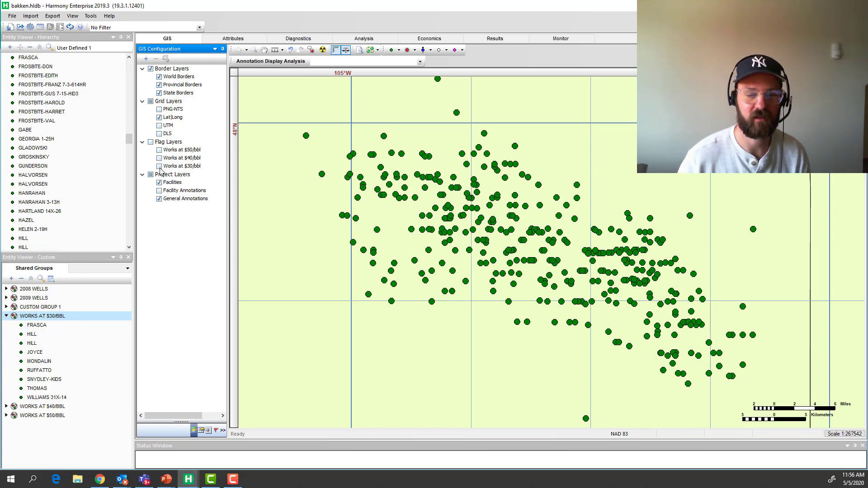
# Create an oil Rate vs. Time decline worksheet for the FRASCA well in the WORKS AT $30/BBL group and add an Oil - Decline analysis.
pyautogui.click(36, 325)
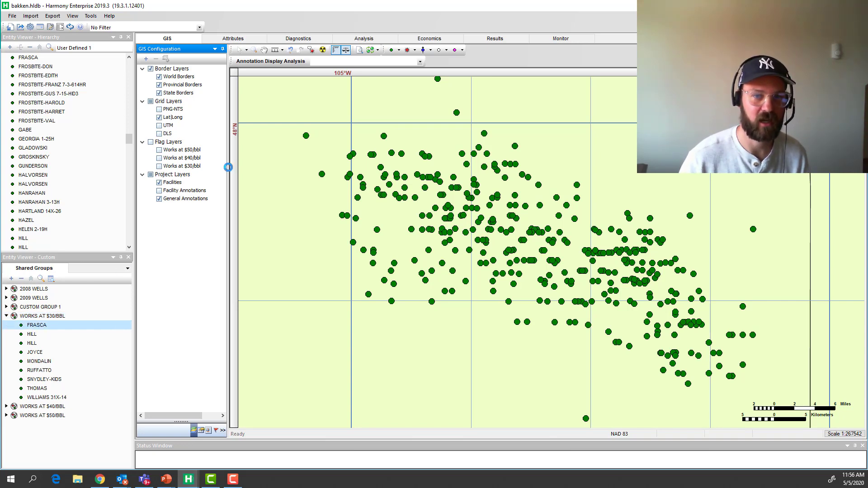
pyautogui.click(351, 40)
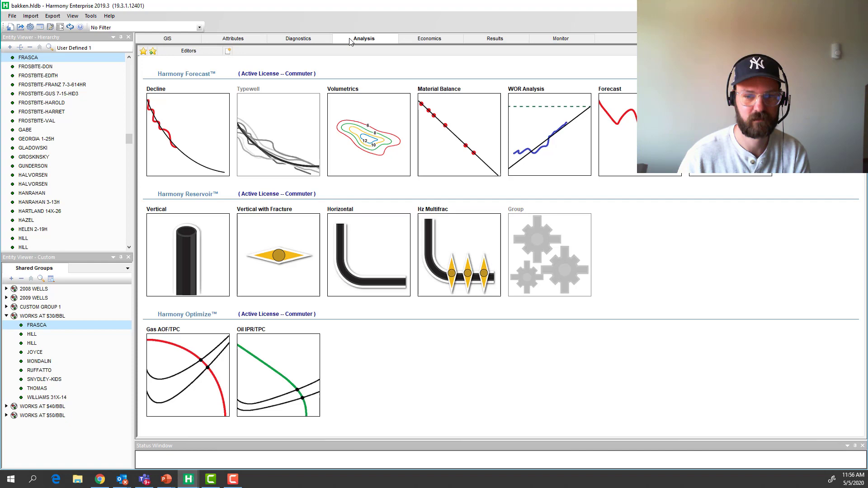
pyautogui.click(197, 134)
pyautogui.moveTo(205, 145)
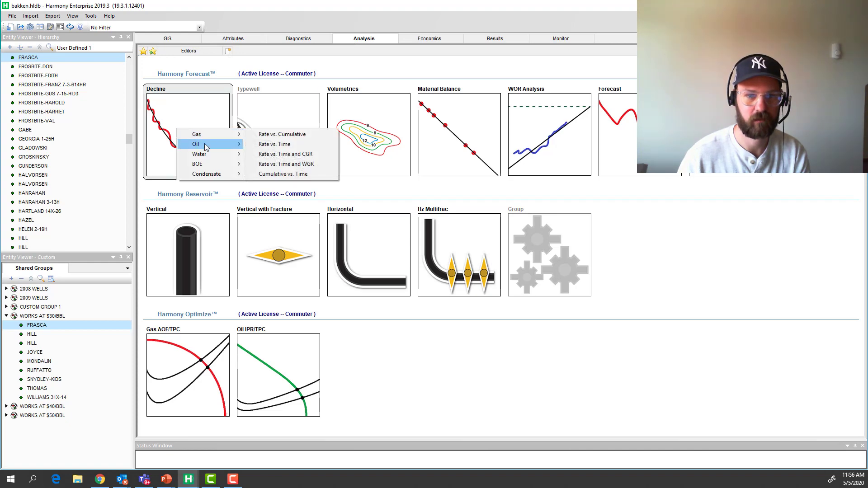
pyautogui.click(289, 155)
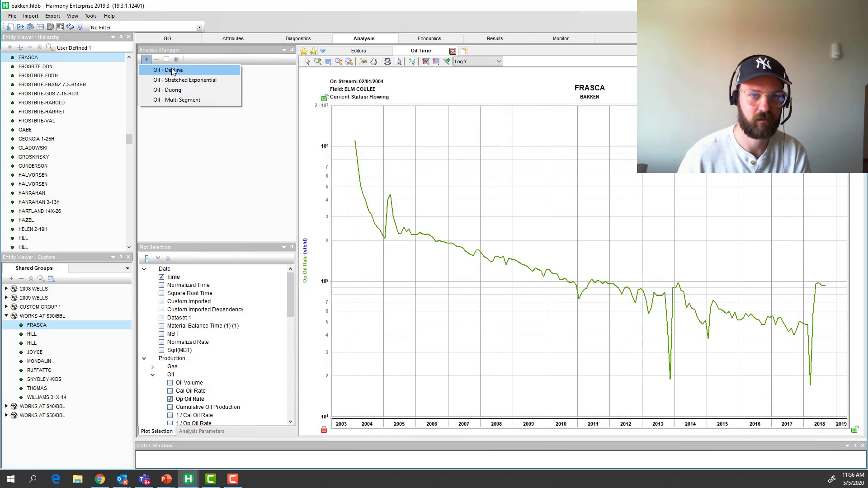
pyautogui.click(173, 67)
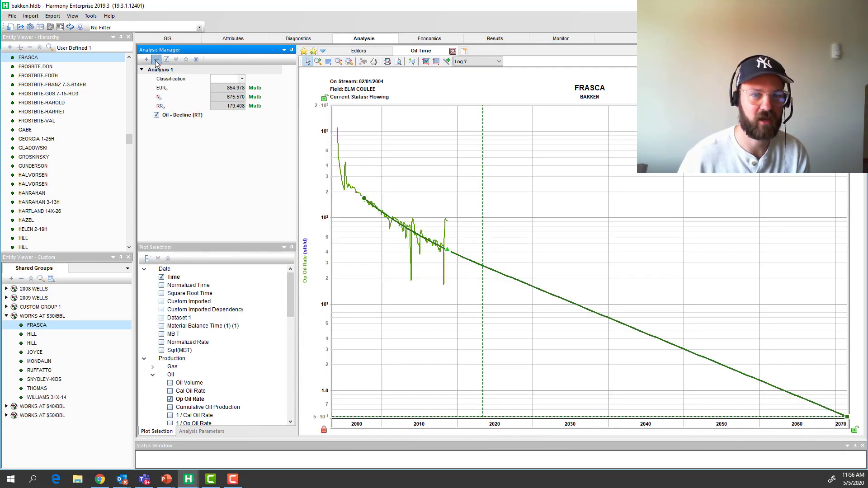
# Delete the decline analysis and the Oil Time worksheet from the FRASCA well.
pyautogui.click(156, 59)
pyautogui.click(448, 259)
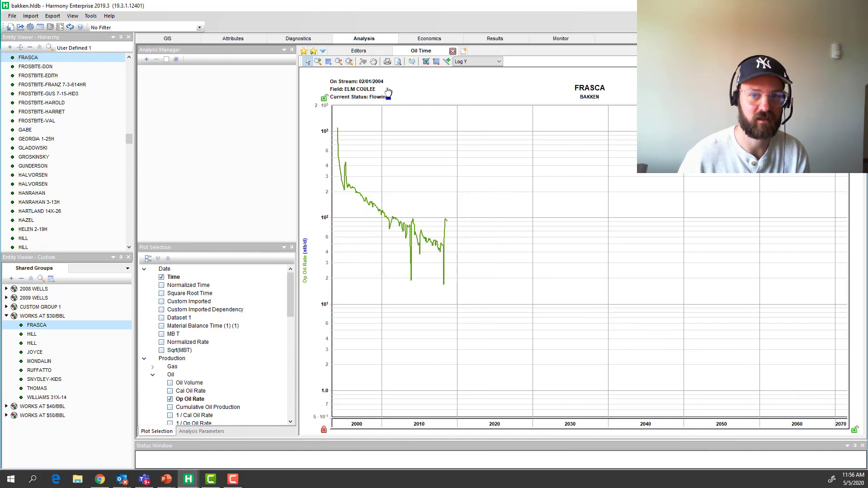
pyautogui.click(453, 51)
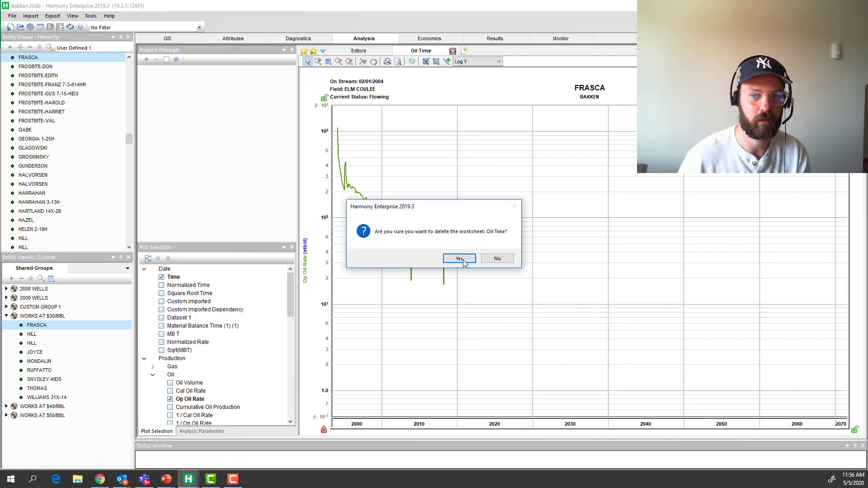
pyautogui.click(464, 261)
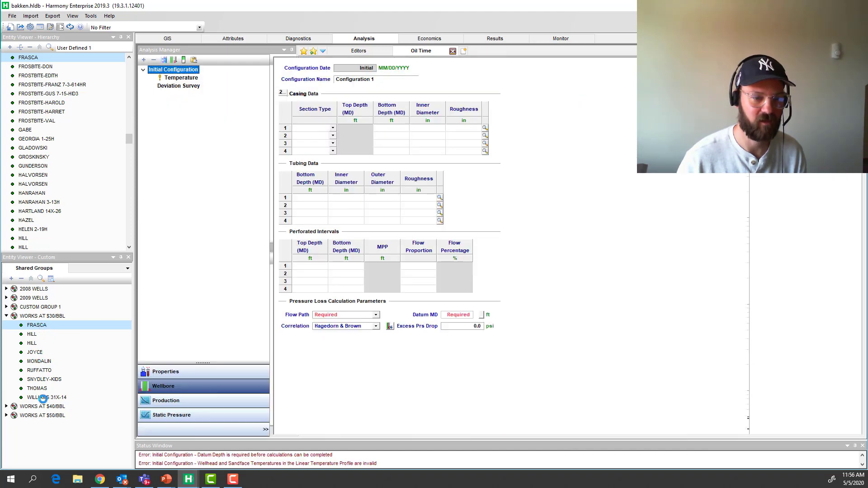
# Apply the Harmony DCA WF Oil workflow to all wells from FRASCA to WILLIAMS 31X-14 in the WORKS AT $30/BBL group.
pyautogui.keyDown('shift'); pyautogui.click(42, 398); pyautogui.keyUp('shift')
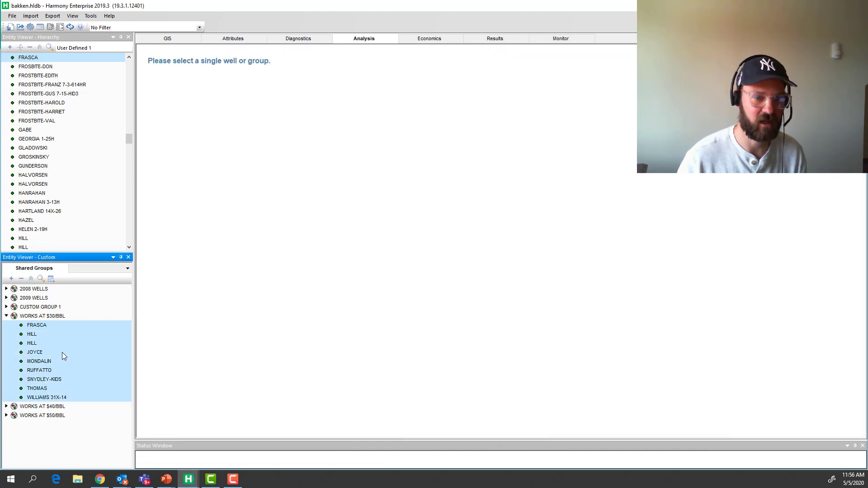
pyautogui.rightClick(65, 351)
pyautogui.moveTo(181, 375)
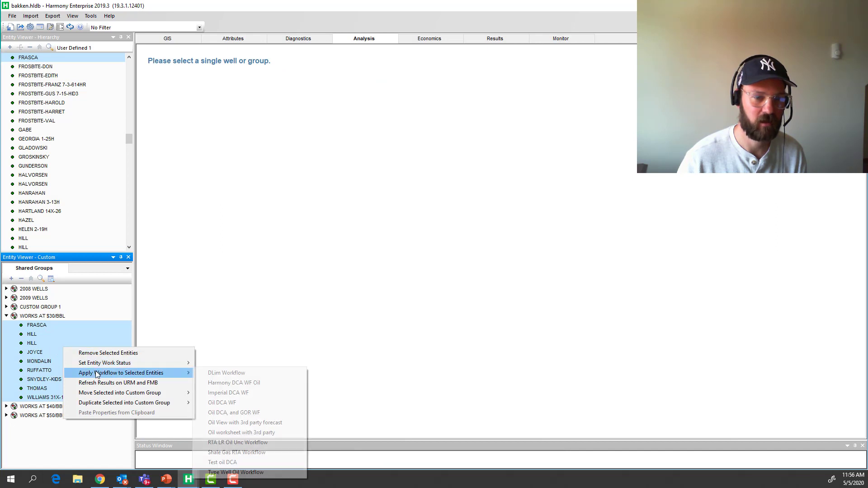
pyautogui.click(239, 383)
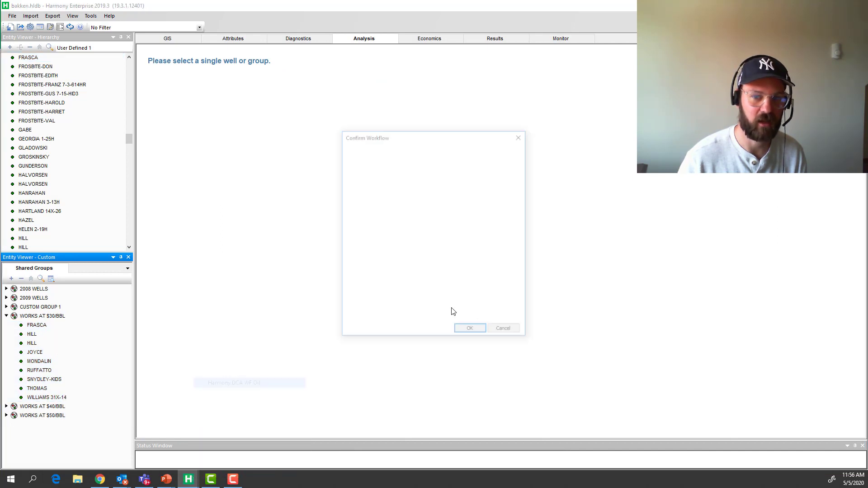
pyautogui.click(469, 331)
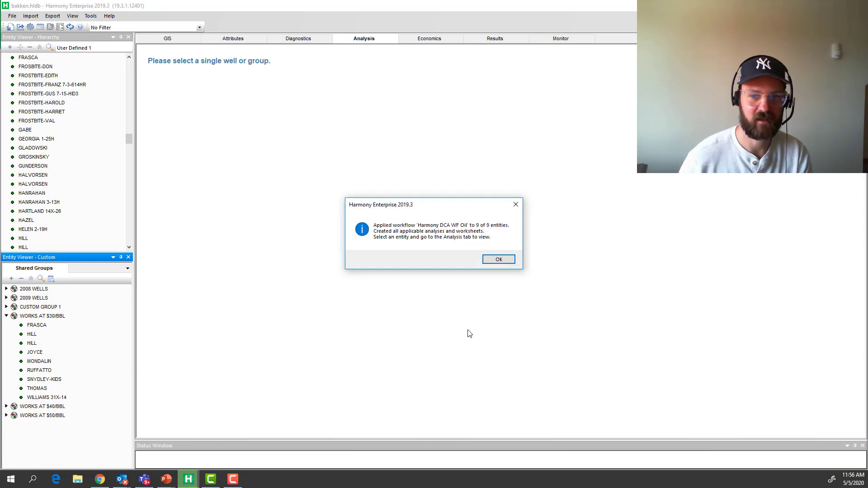
pyautogui.click(499, 260)
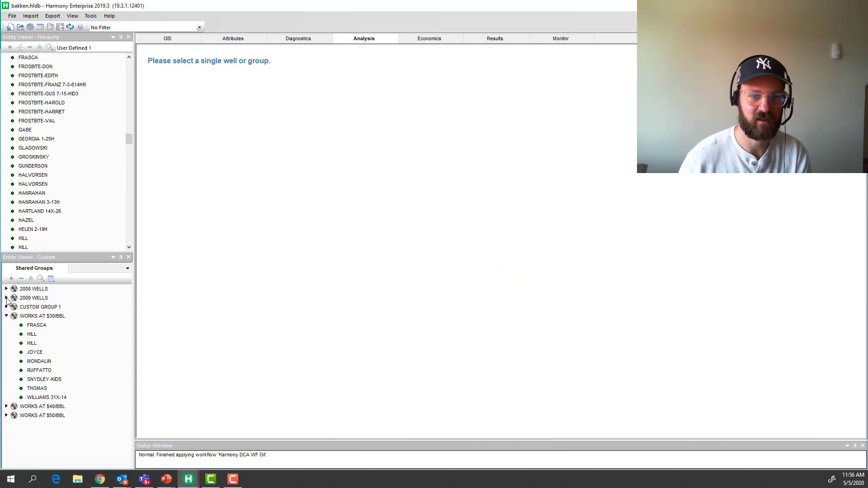
# Add a Harmony DCA forecast consolidation to the WORKS AT $30/BBL group's Oil Q vs. t worksheet and extend the cumulative production axis to 5400 Mstb.
pyautogui.click(50, 316)
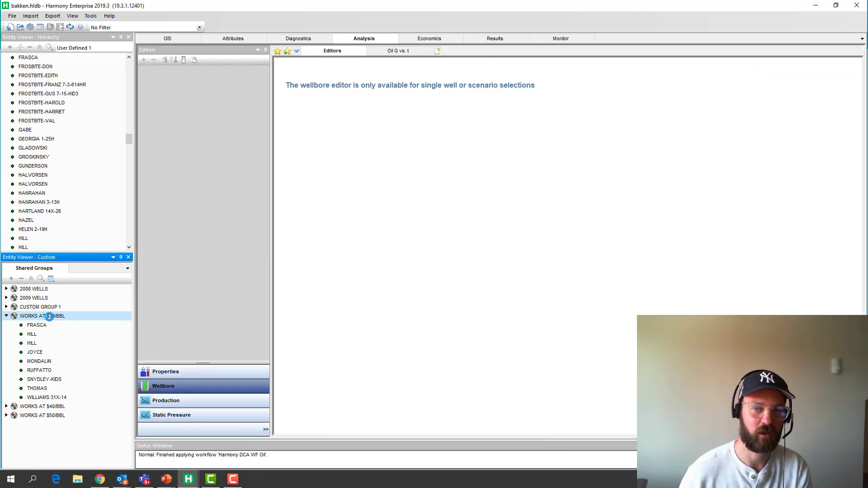
pyautogui.click(423, 52)
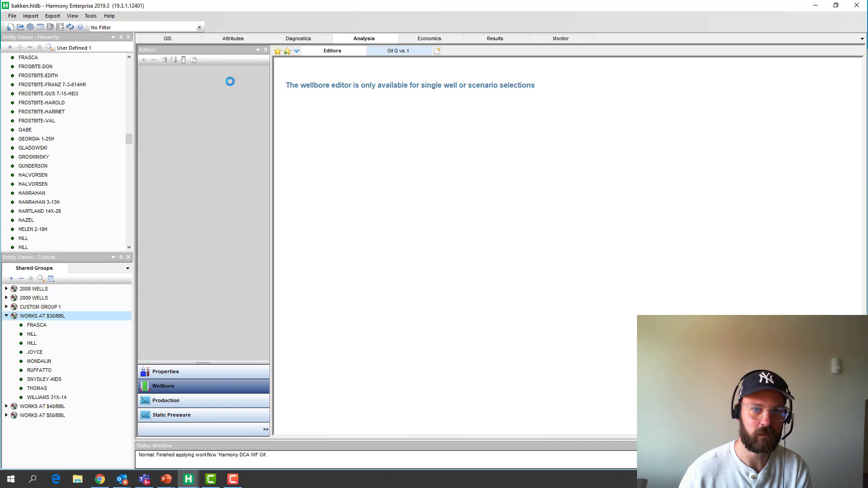
pyautogui.click(146, 59)
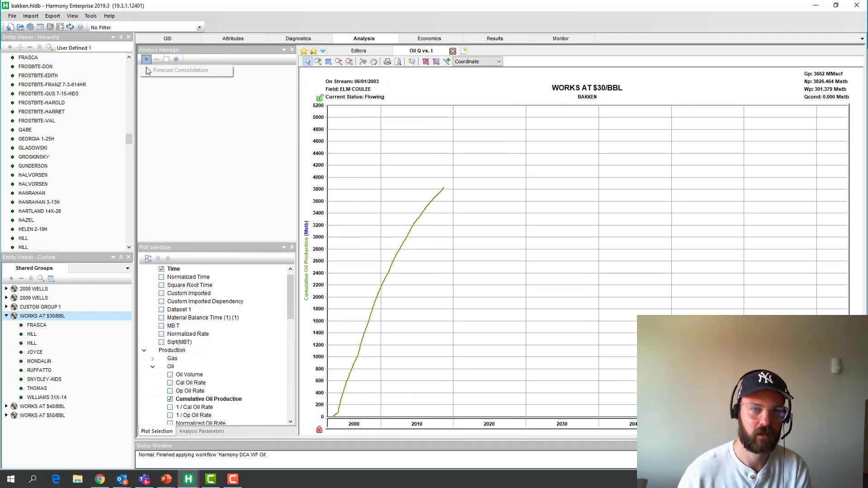
pyautogui.click(181, 70)
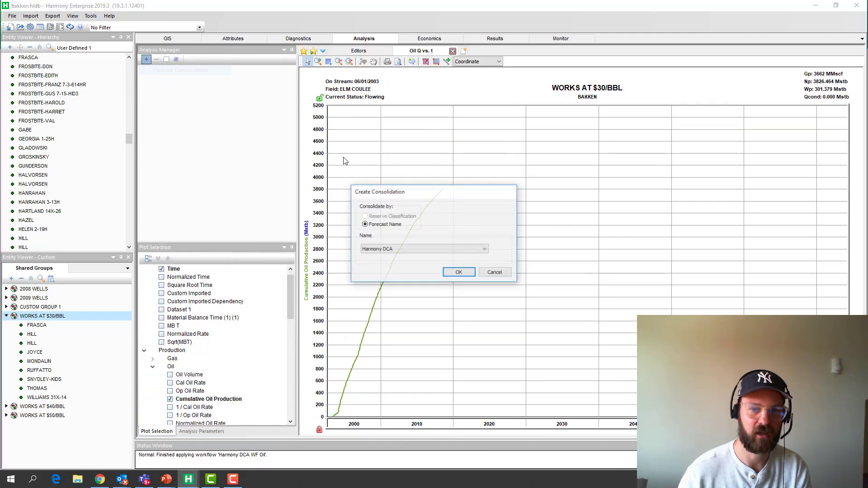
pyautogui.click(458, 275)
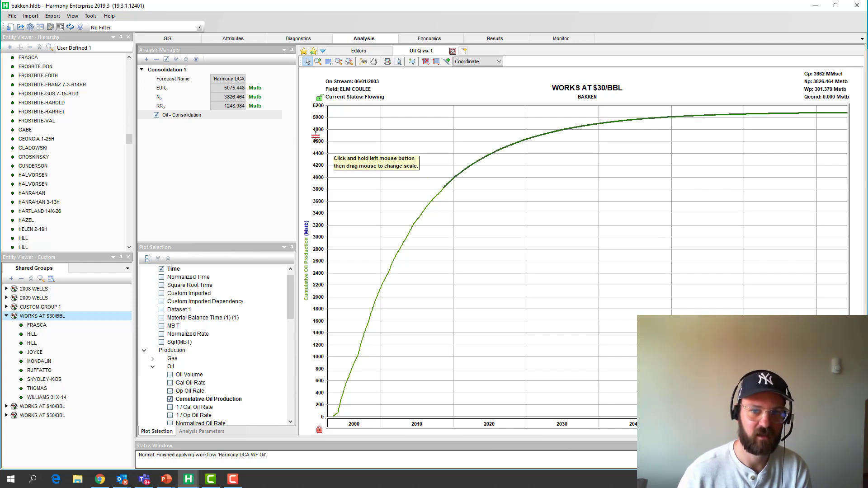
pyautogui.moveTo(314, 135); pyautogui.dragTo(313, 144)
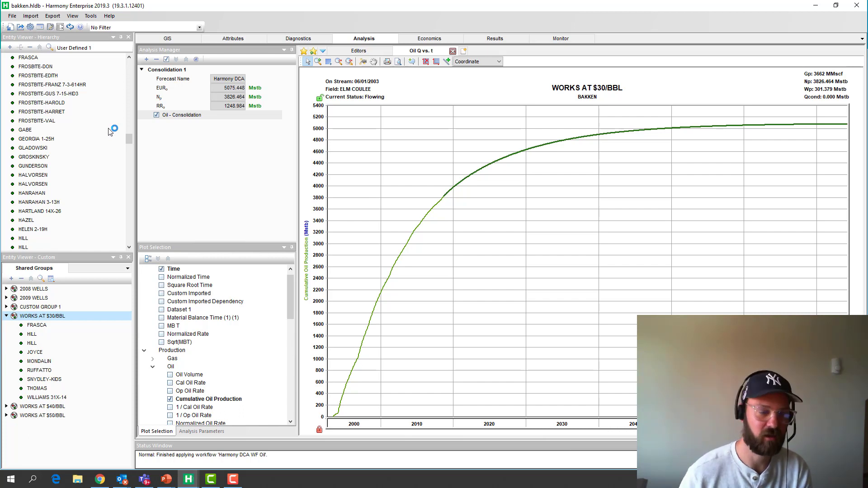
# Add a forecast consolidation by the forecast name Harmony DCA to the WORKS AT $40/BBL group's Oil Q vs. t worksheet.
pyautogui.click(35, 406)
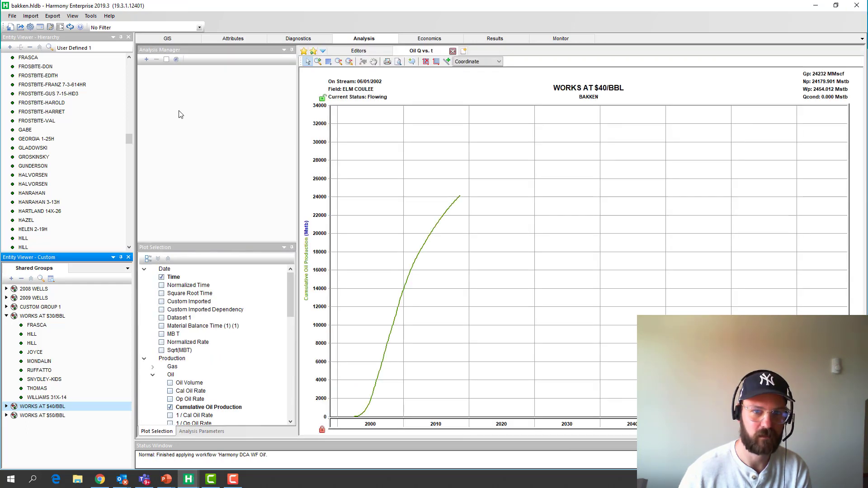
pyautogui.click(146, 59)
pyautogui.click(159, 72)
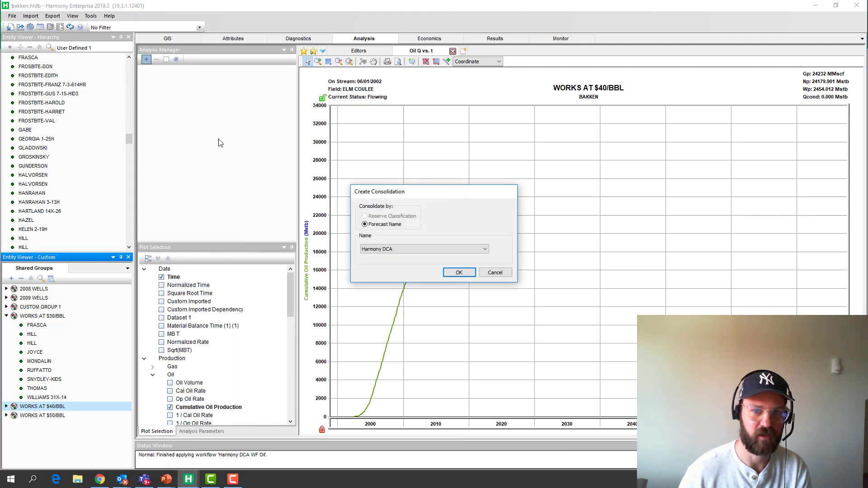
pyautogui.click(455, 274)
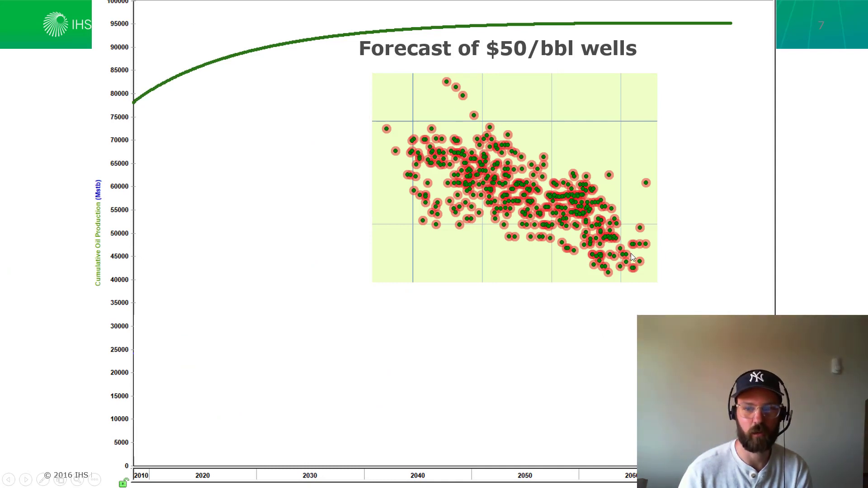
pyautogui.click(426, 239)
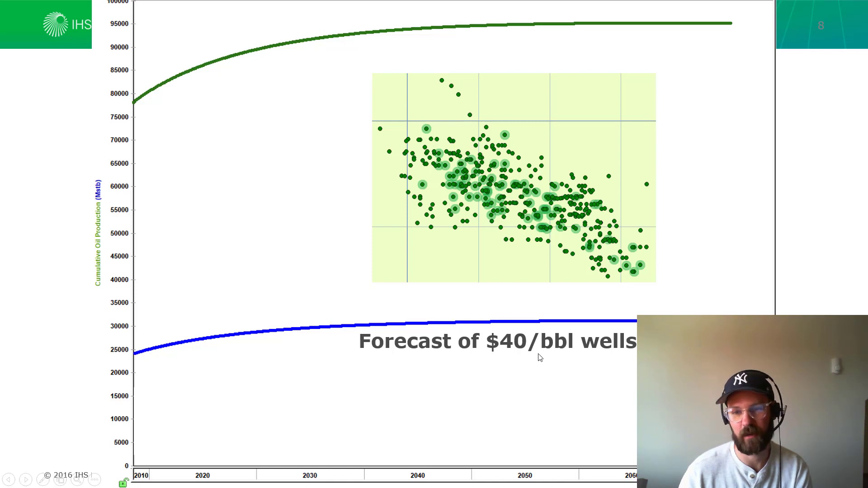
pyautogui.press('Right')
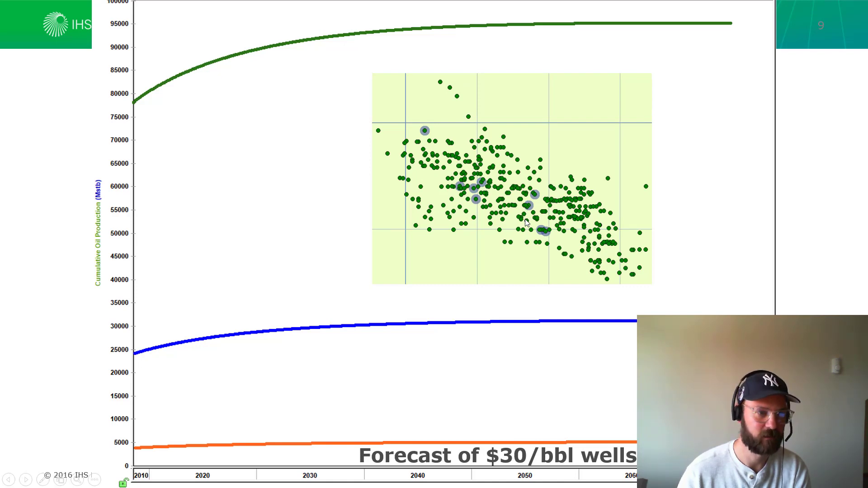
pyautogui.press('Right')
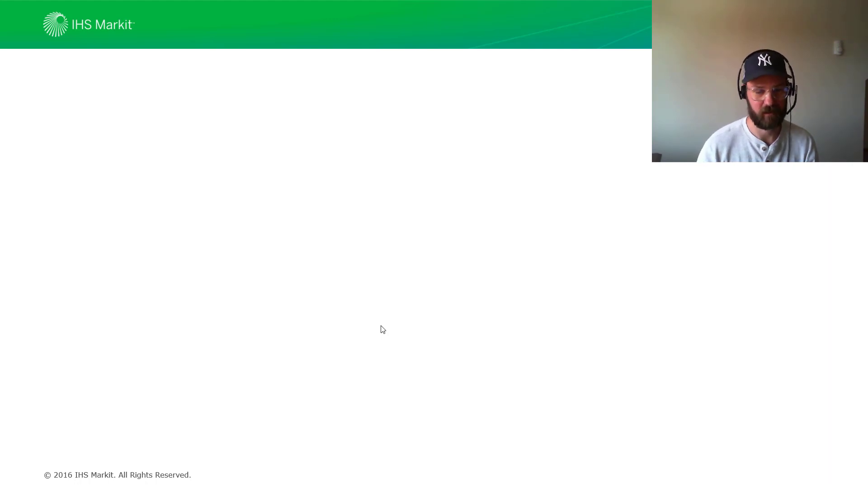
pyautogui.press('Right')
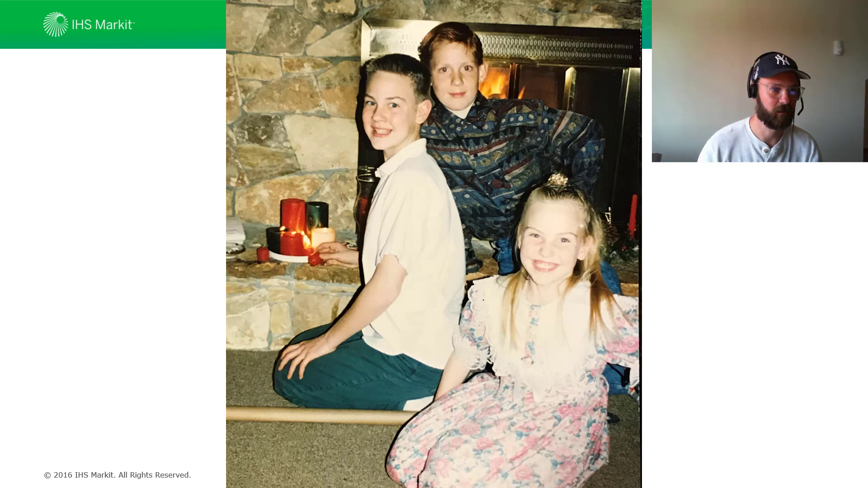
pyautogui.press('Right')
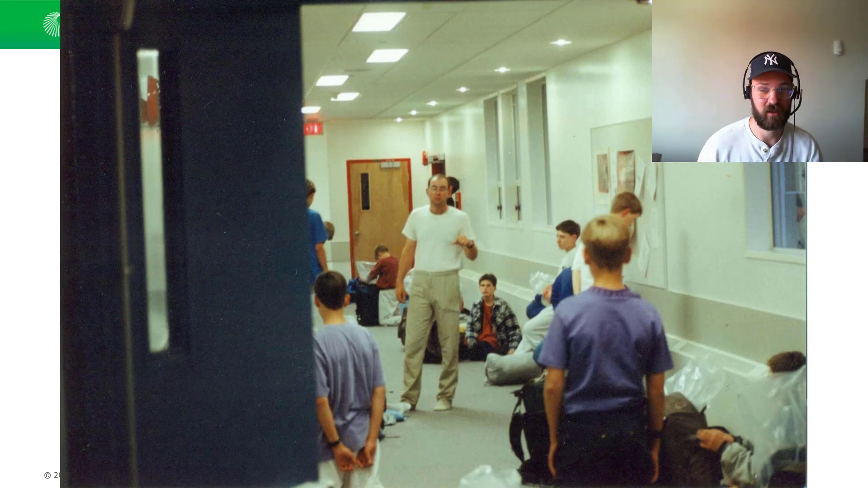
pyautogui.click(623, 337)
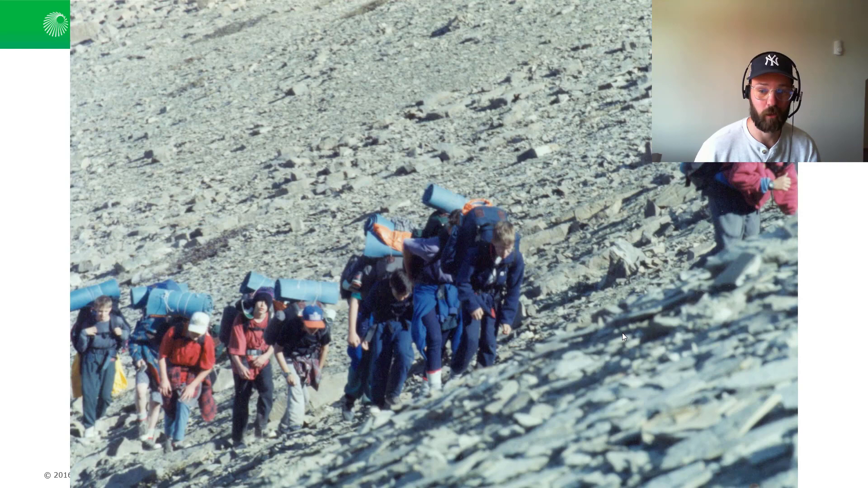
pyautogui.click(623, 334)
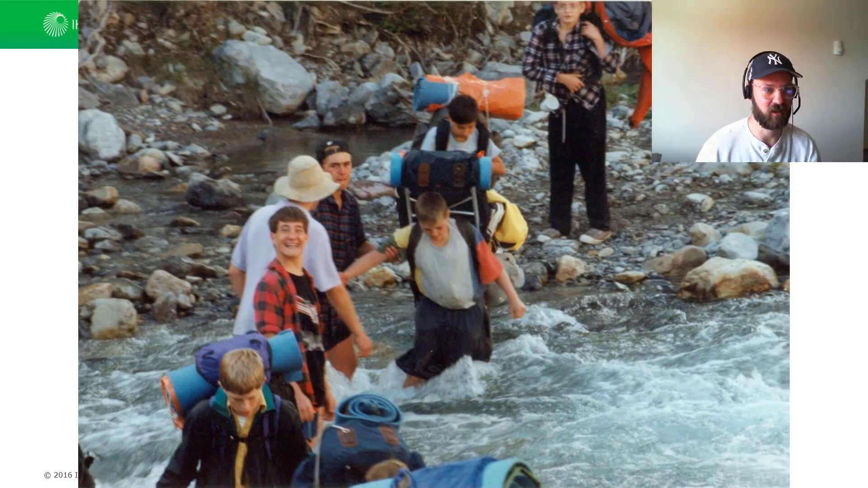
pyautogui.press('Right')
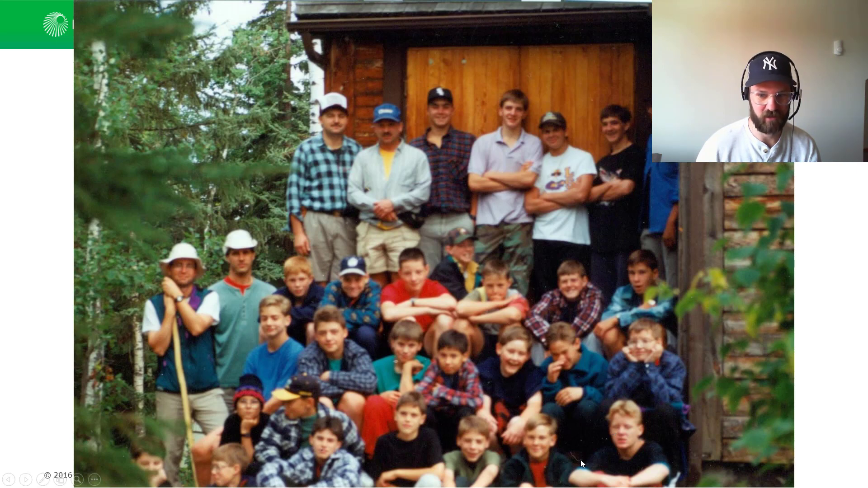
pyautogui.click(371, 350)
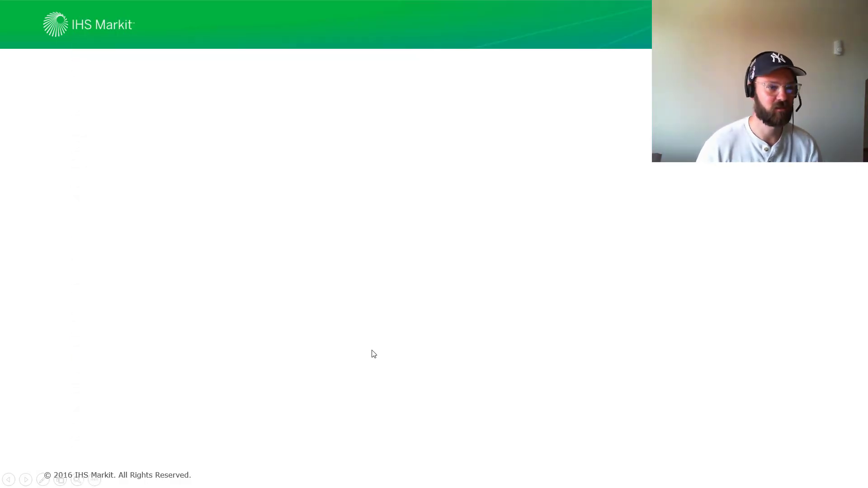
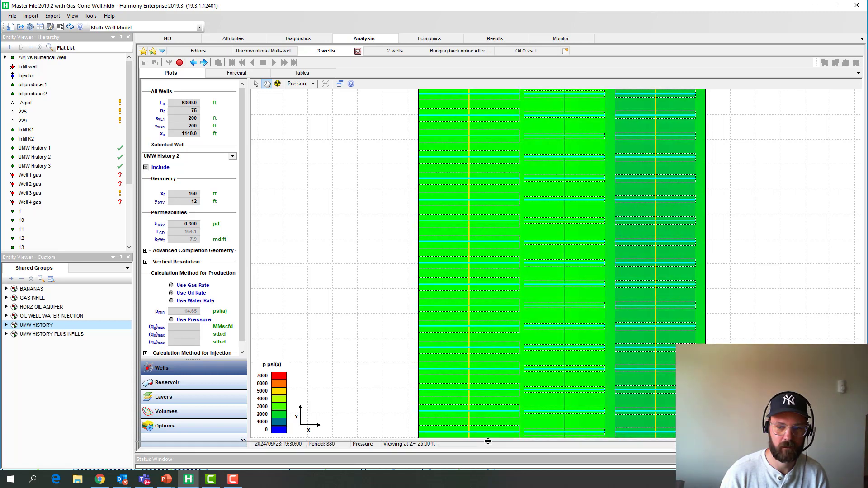
# Enlarge the status message area below the 3 wells model and display the UMW HISTORY group's 2 wells model.
pyautogui.moveTo(487, 454); pyautogui.dragTo(488, 433)
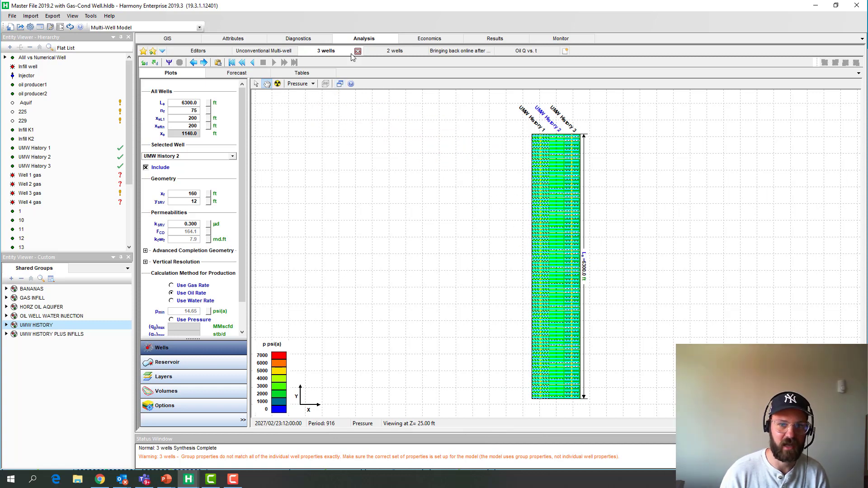
pyautogui.click(391, 54)
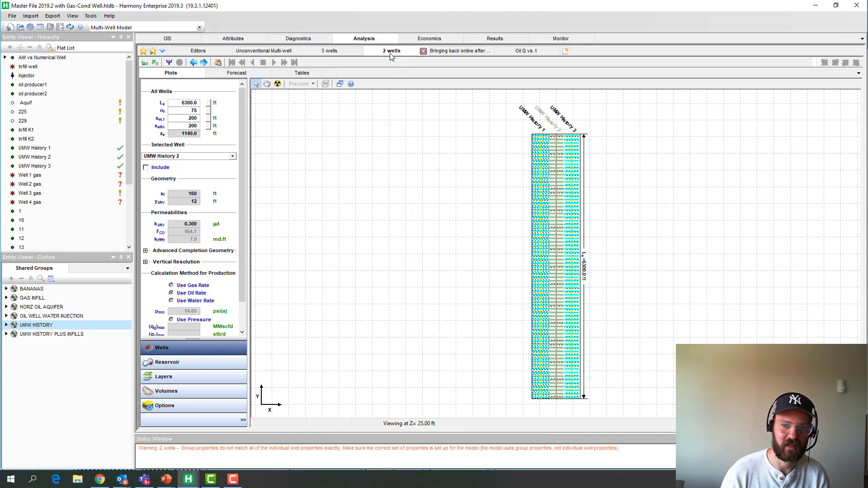
# Include UMW History 2 in the 2 wells model and run the model synthesis.
pyautogui.scroll(5, 561, 248)
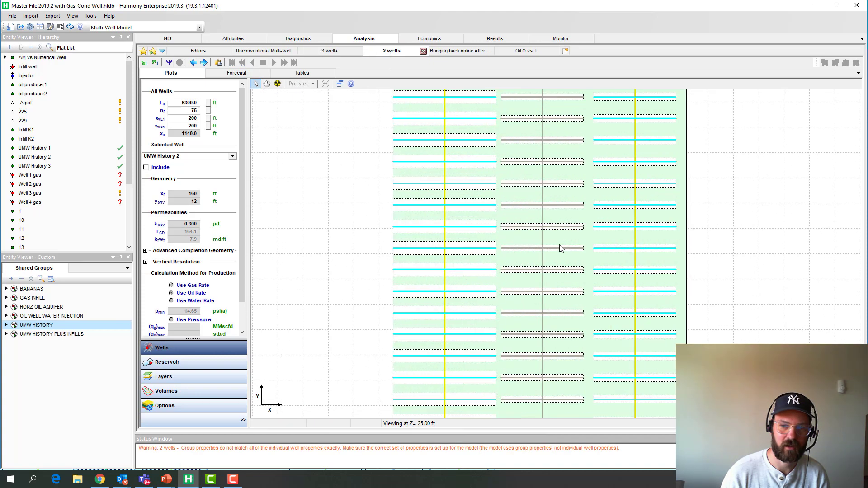
pyautogui.click(146, 168)
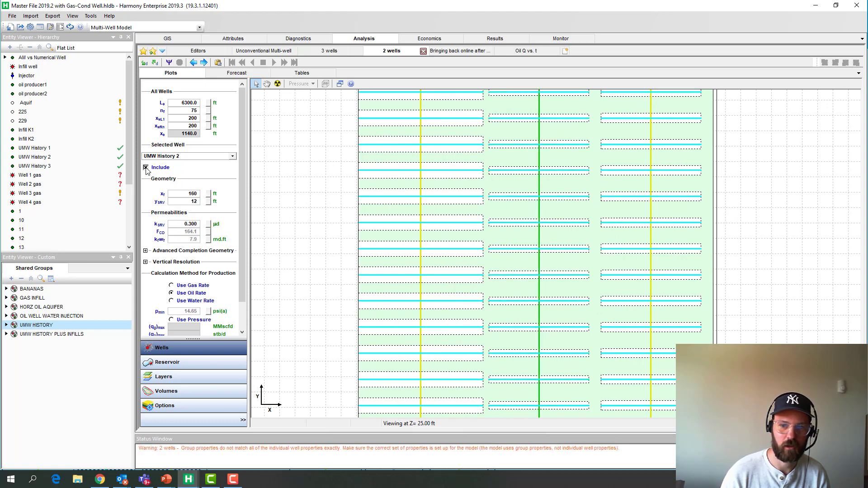
pyautogui.click(145, 168)
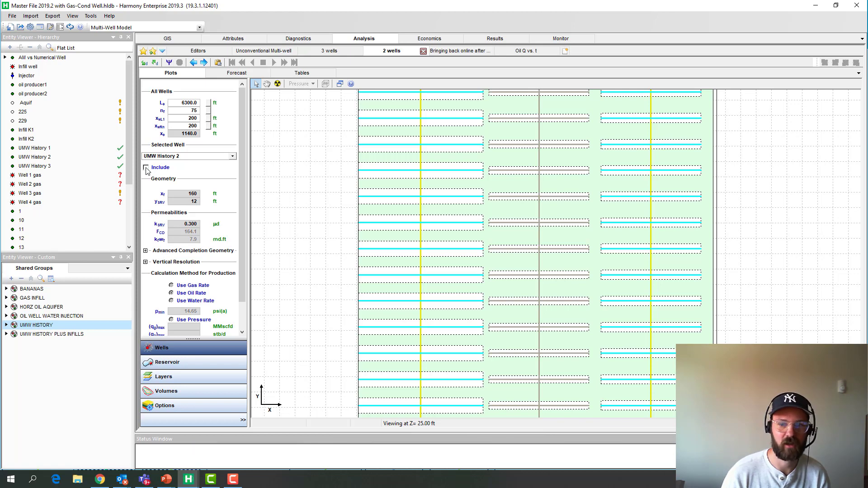
pyautogui.click(146, 168)
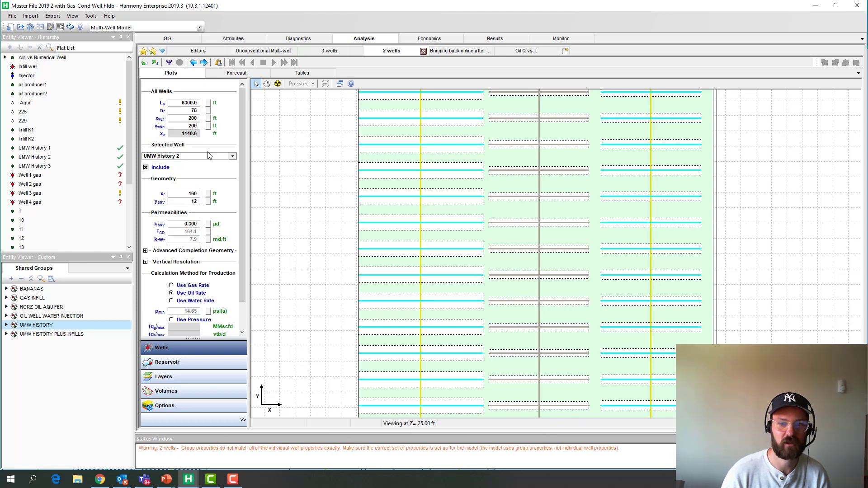
pyautogui.click(170, 63)
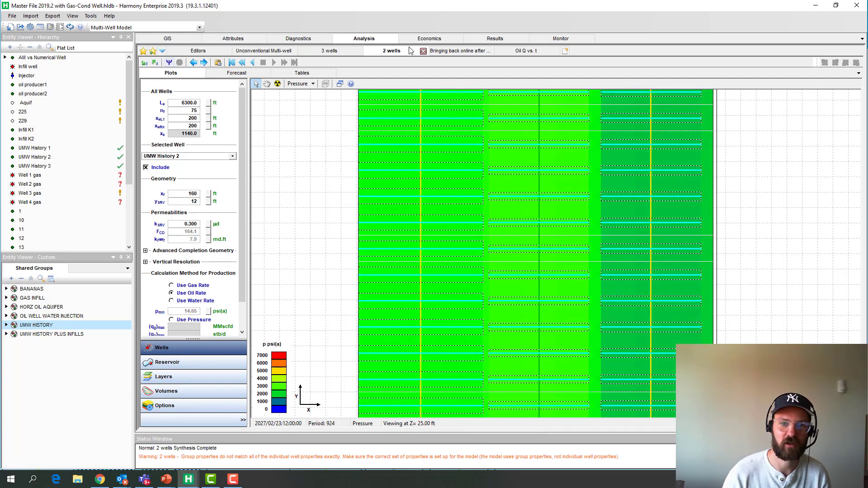
# Enlarge the 2 wells model's Reservoir Total Rate Time plot, shift its oil rate axis, and examine the synthetic oil rate through 2017.
pyautogui.click(340, 84)
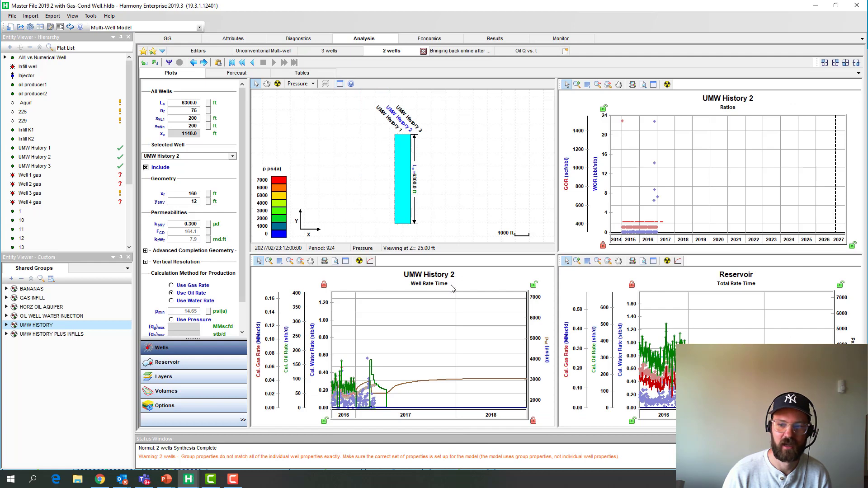
pyautogui.click(653, 262)
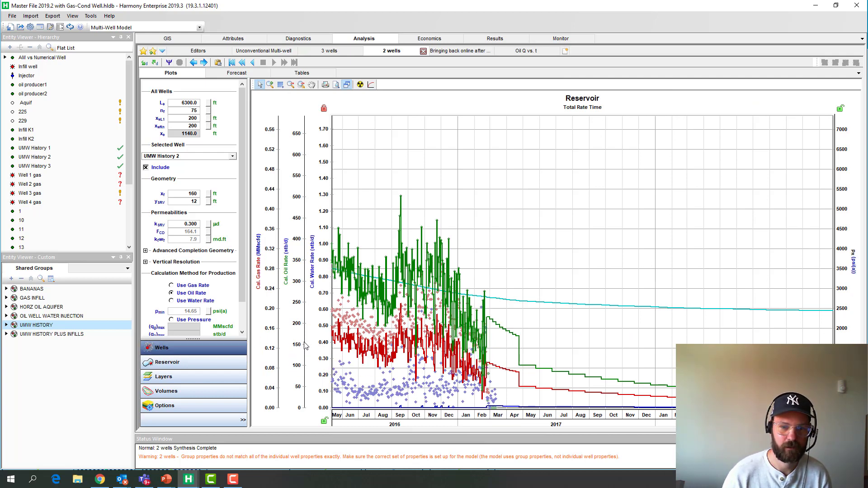
pyautogui.moveTo(296, 330); pyautogui.dragTo(298, 296)
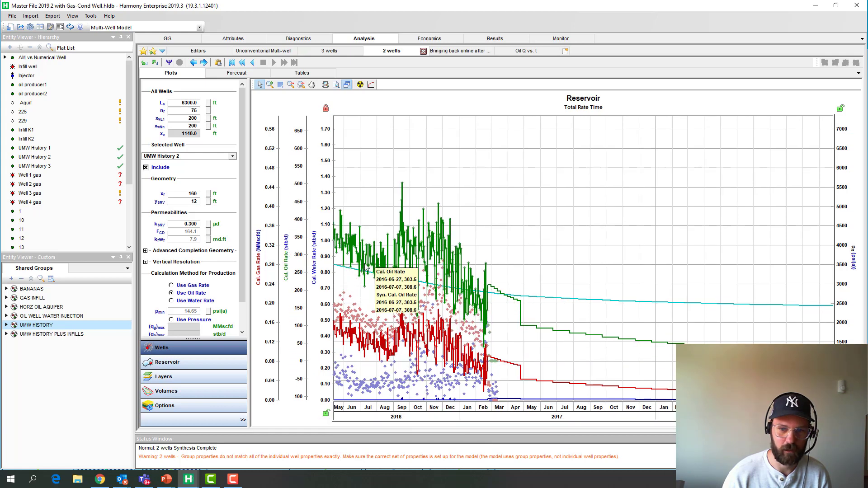
pyautogui.moveTo(477, 293)
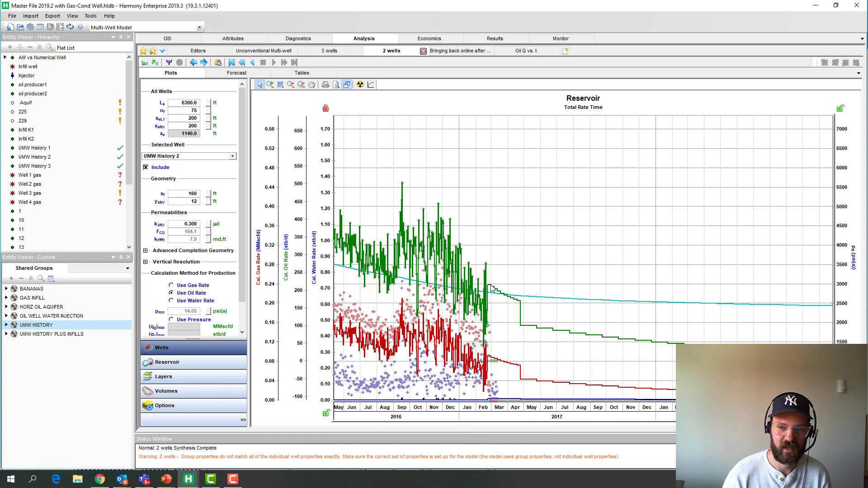
pyautogui.moveTo(519, 304)
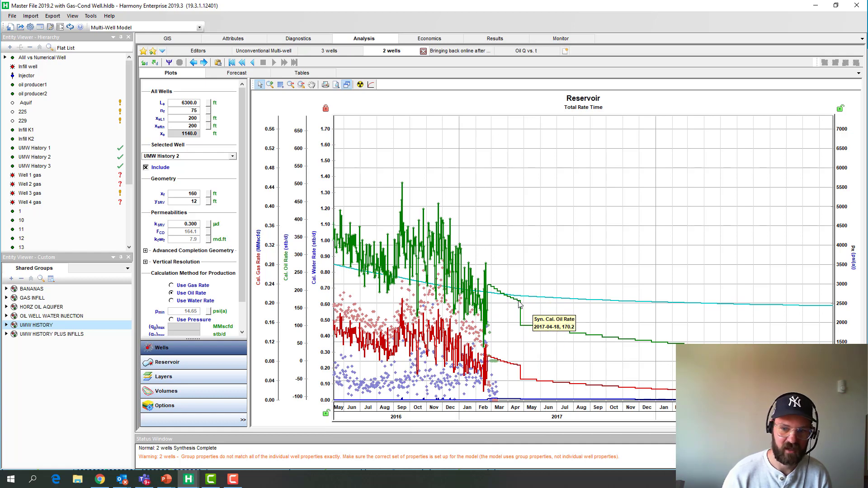
pyautogui.moveTo(525, 328)
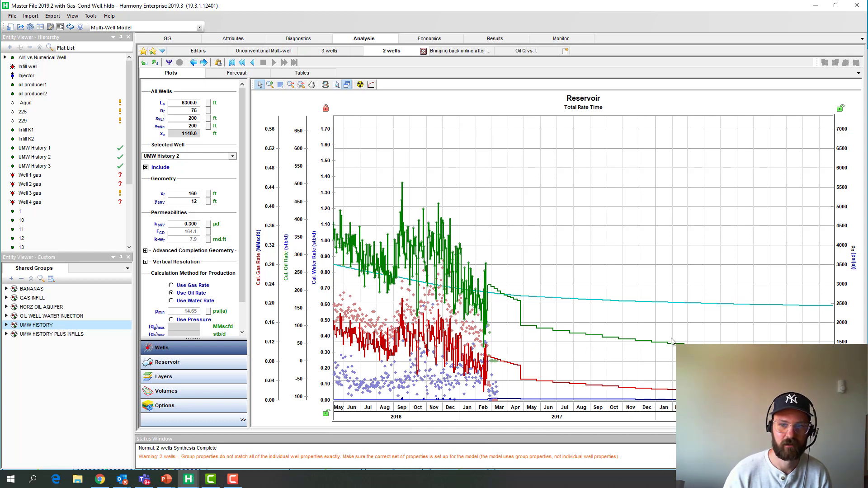
# Compare the multi-well oil forecast curves for UMW HISTORY on the Oil Q vs. t cumulative production plot.
pyautogui.click(525, 50)
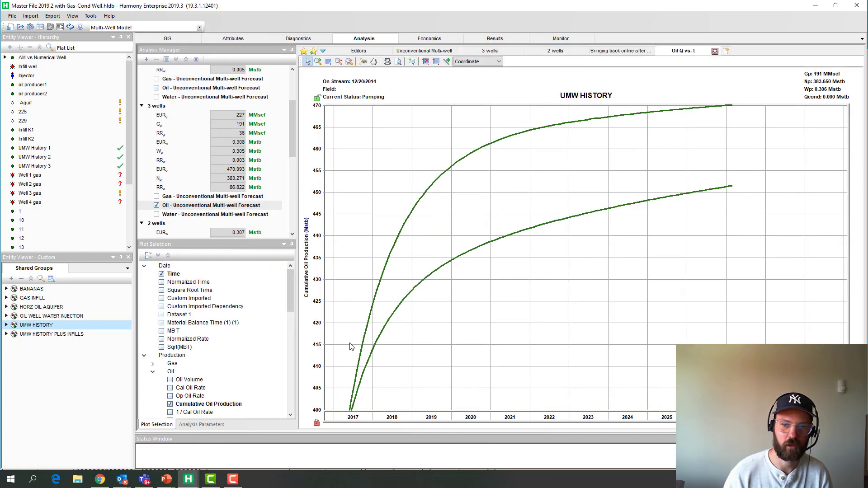
pyautogui.moveTo(611, 119)
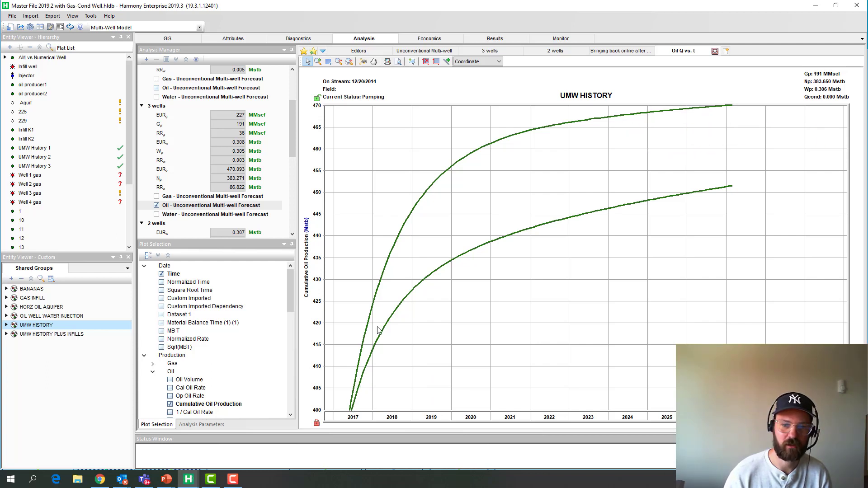
pyautogui.moveTo(489, 243)
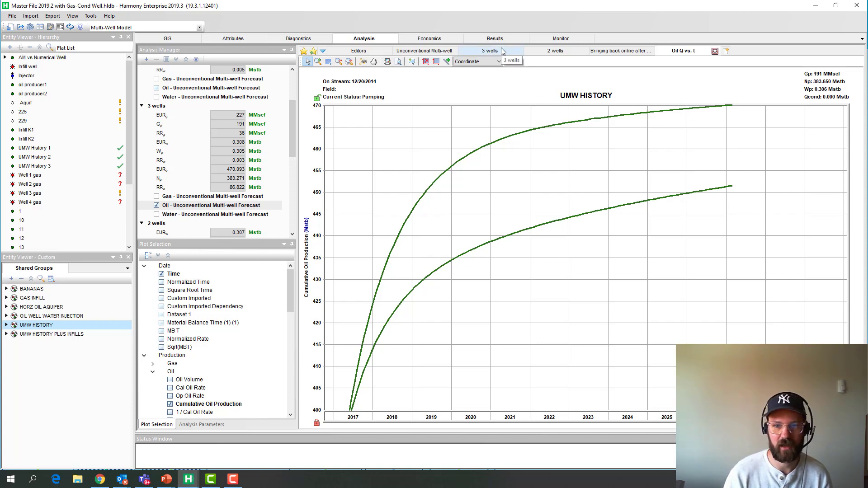
# Enlarge the 2 wells model's reservoir view and exclude UMW History 2 from the model.
pyautogui.click(568, 51)
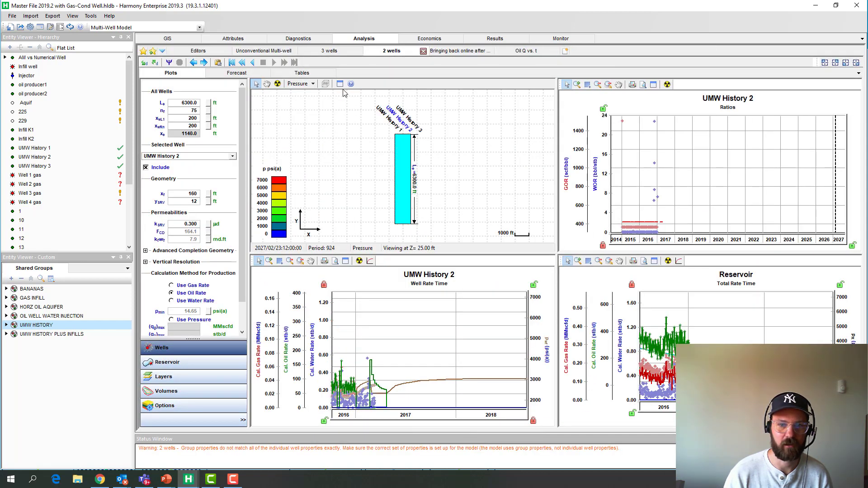
pyautogui.click(340, 84)
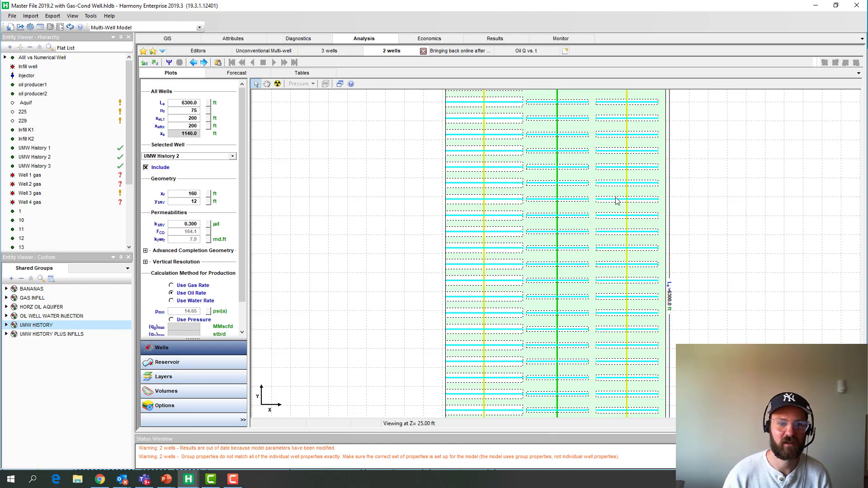
pyautogui.click(145, 167)
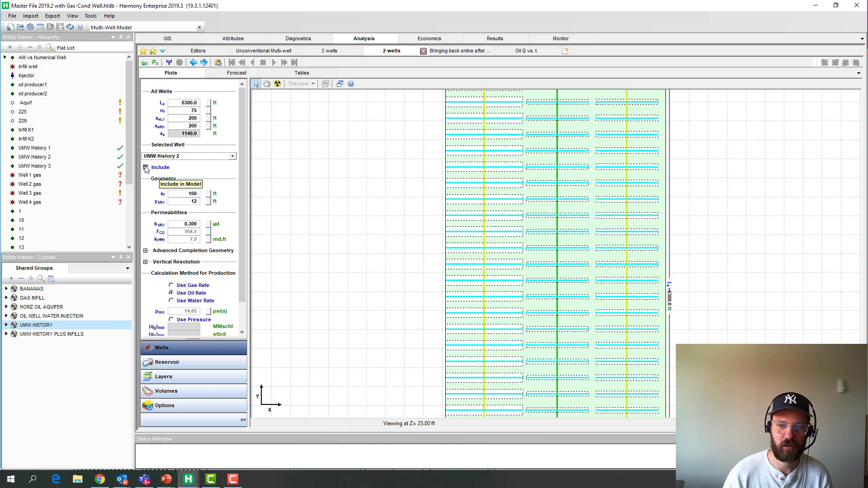
pyautogui.click(145, 168)
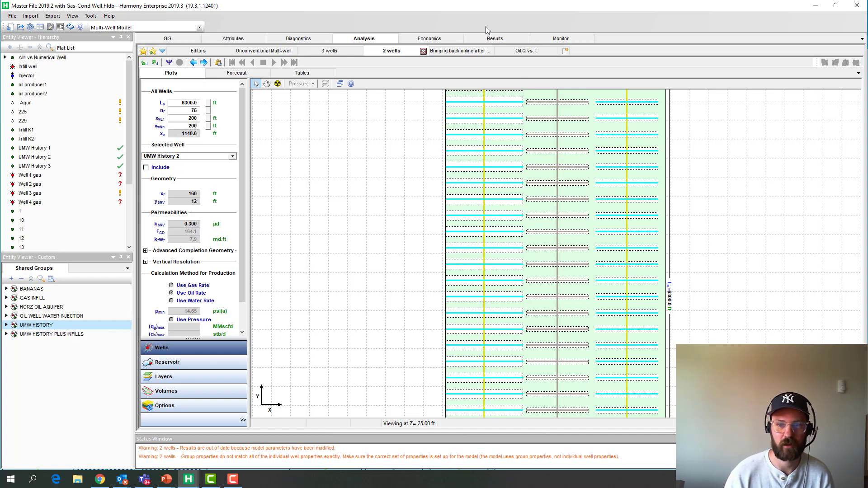
# Add the 2 wells producing case's Syn. Cumulative Oil Production to the Well 1 only comparison plot in the results.
pyautogui.click(496, 39)
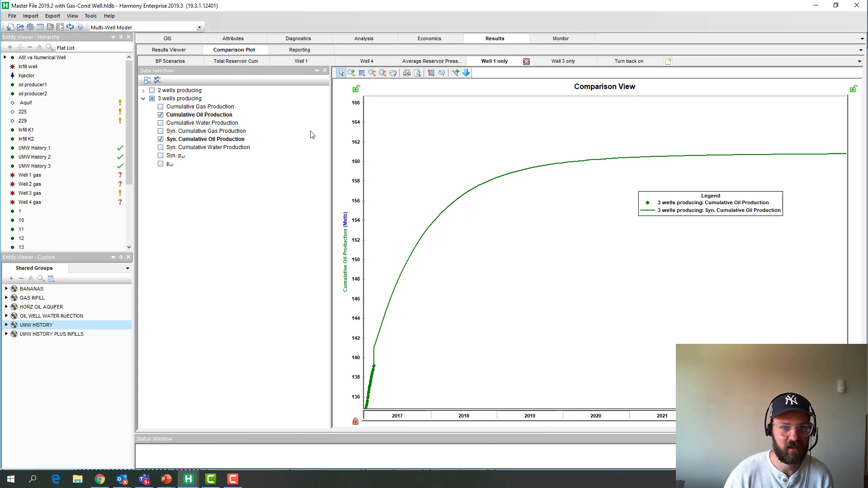
pyautogui.click(143, 91)
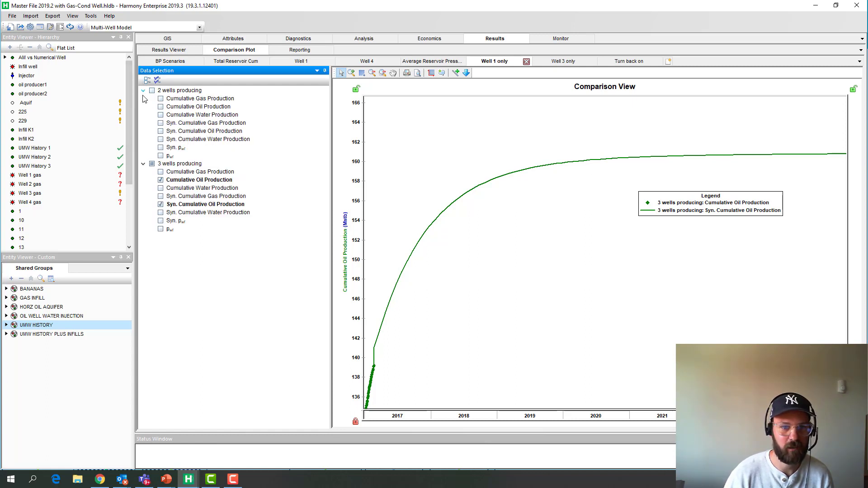
pyautogui.click(161, 132)
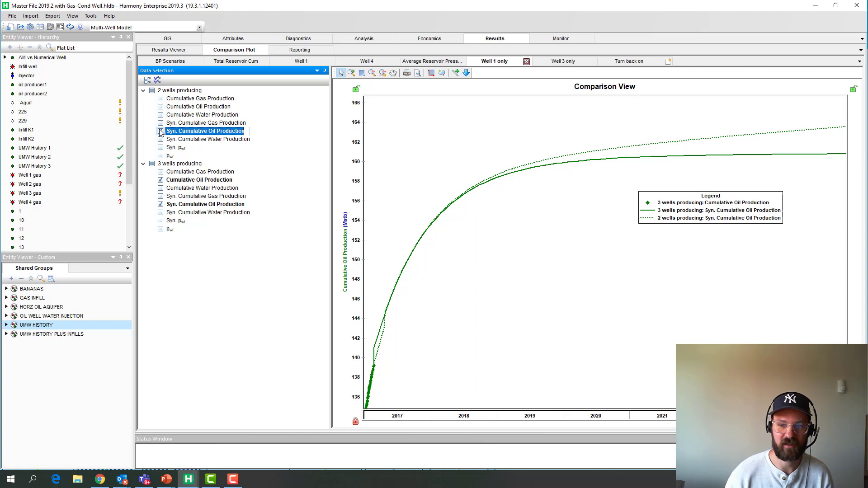
pyautogui.moveTo(582, 151)
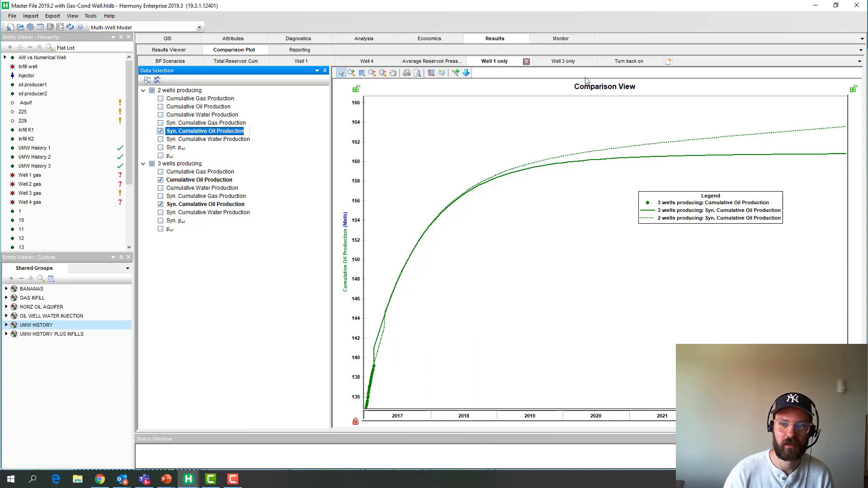
# Add the 2 wells on case's Syn. Cumulative Oil Production to the Well 3 only comparison plot.
pyautogui.click(556, 62)
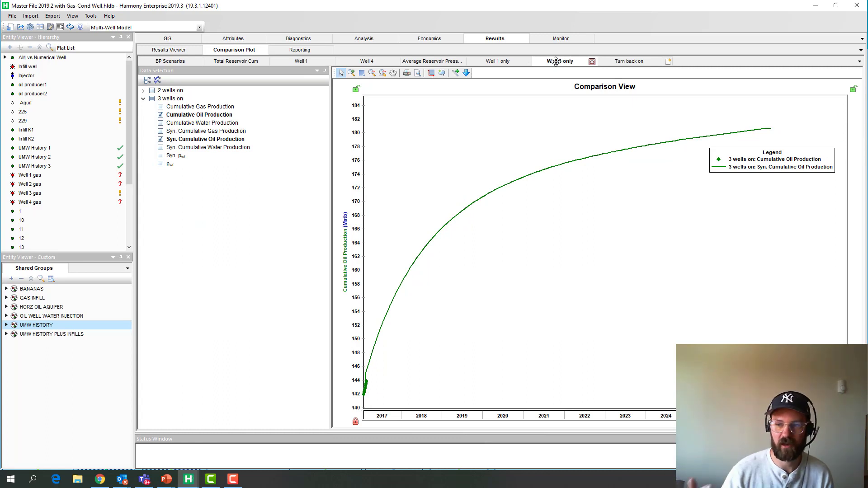
pyautogui.moveTo(367, 369)
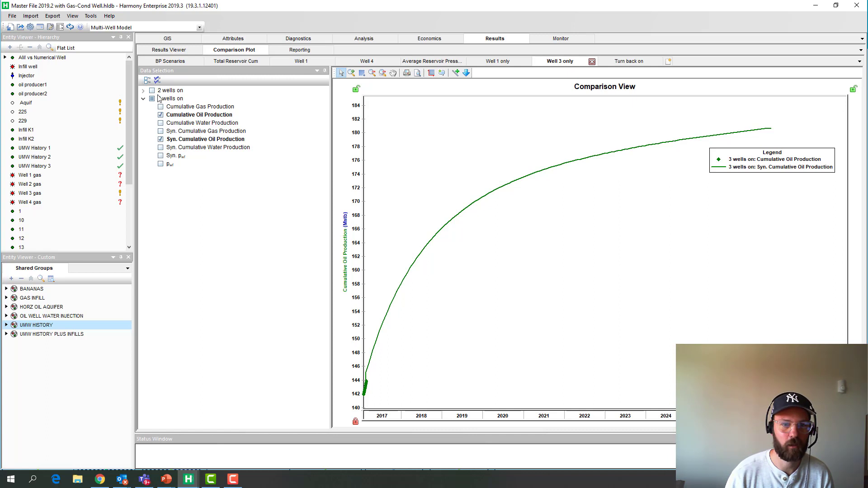
pyautogui.click(143, 91)
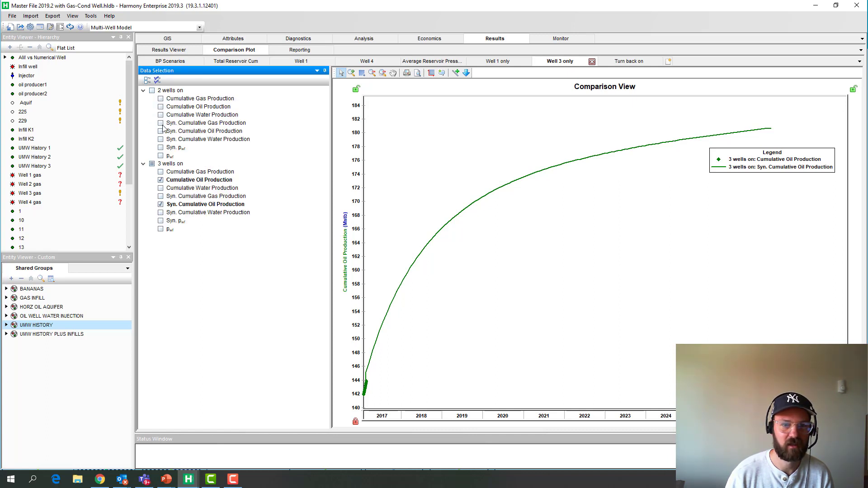
pyautogui.click(160, 131)
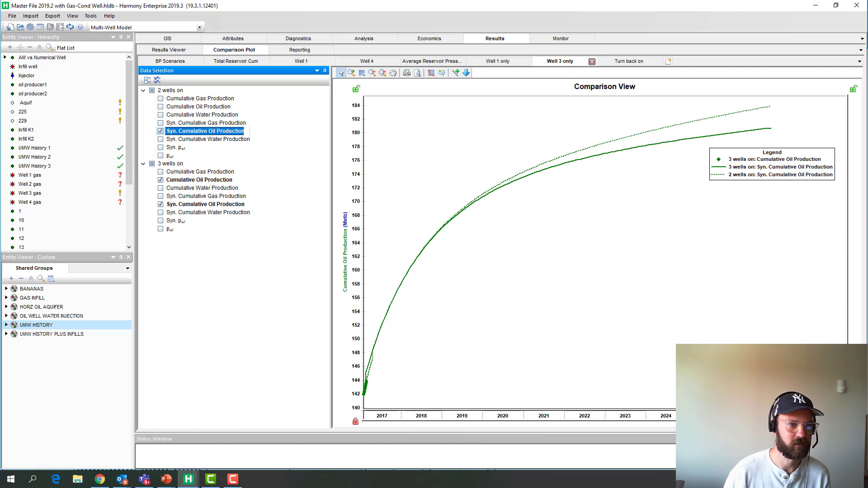
pyautogui.hotkey('alt', 'Tab')
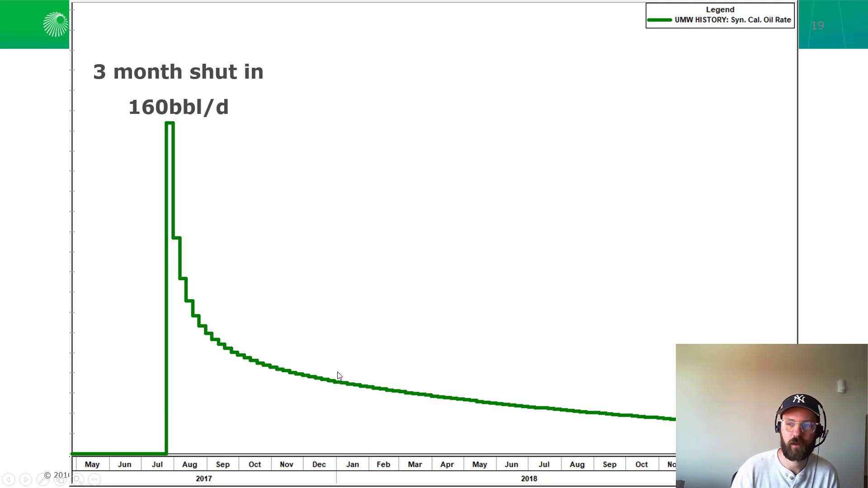
pyautogui.click(333, 344)
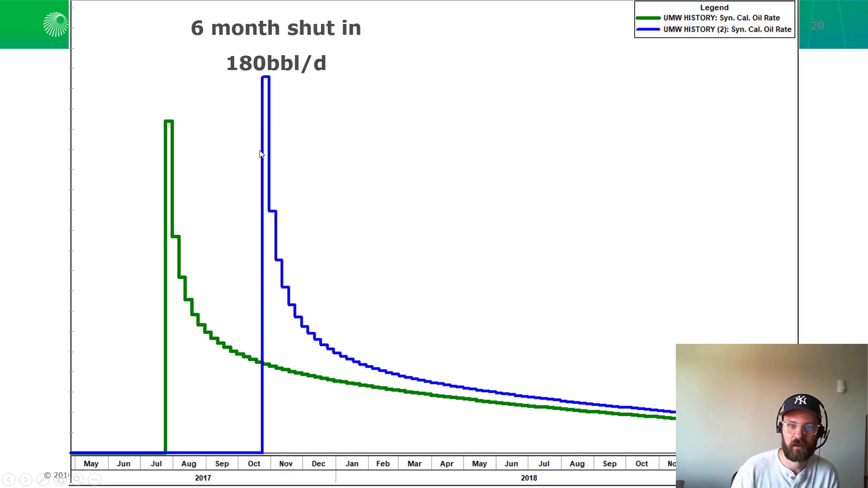
pyautogui.click(266, 78)
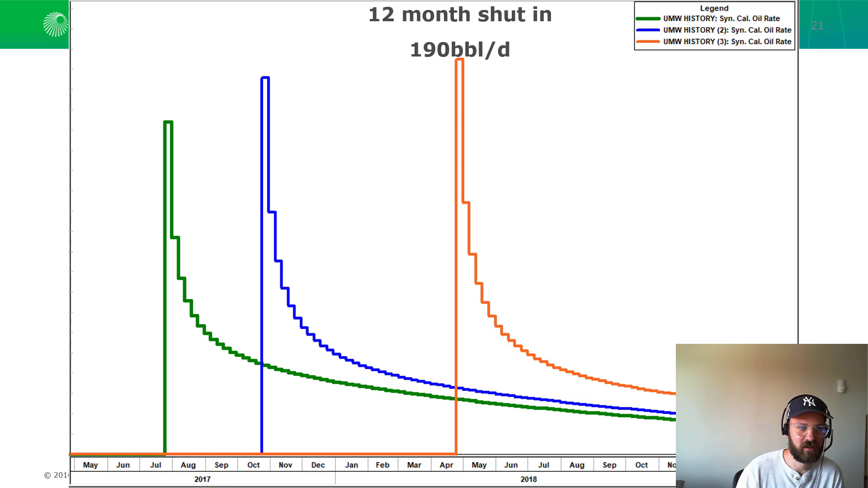
pyautogui.press('Right')
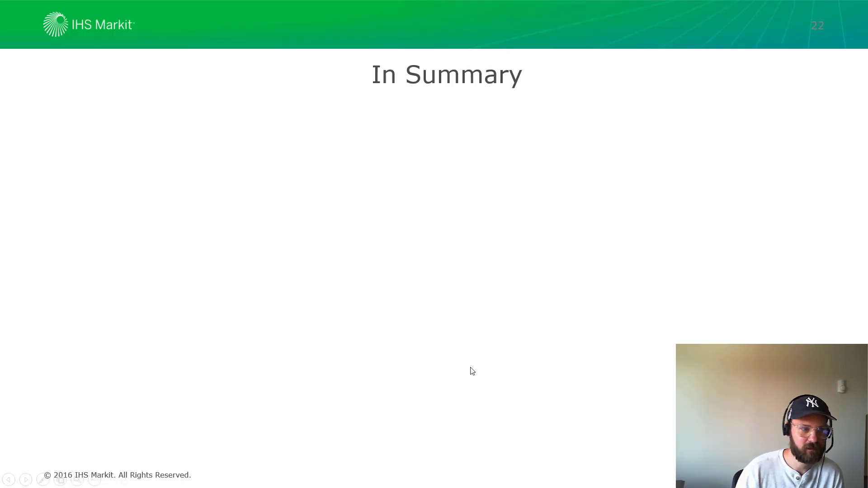
pyautogui.press('Right')
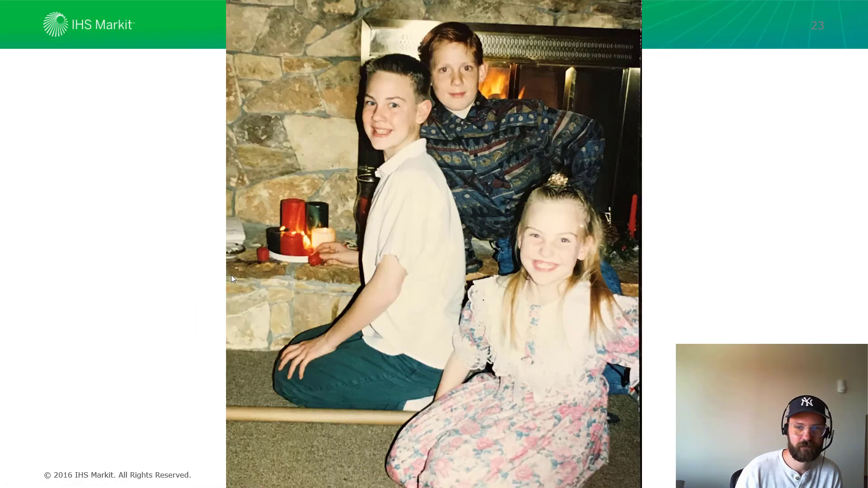
pyautogui.press('Right')
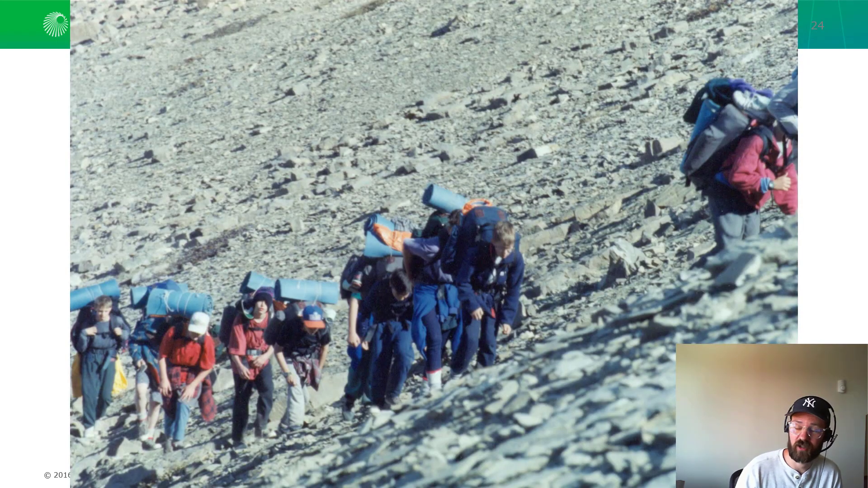
pyautogui.press('Right')
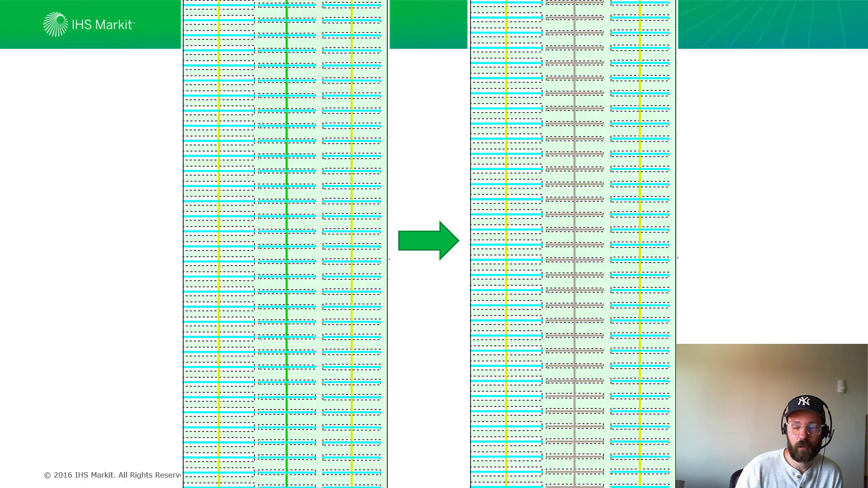